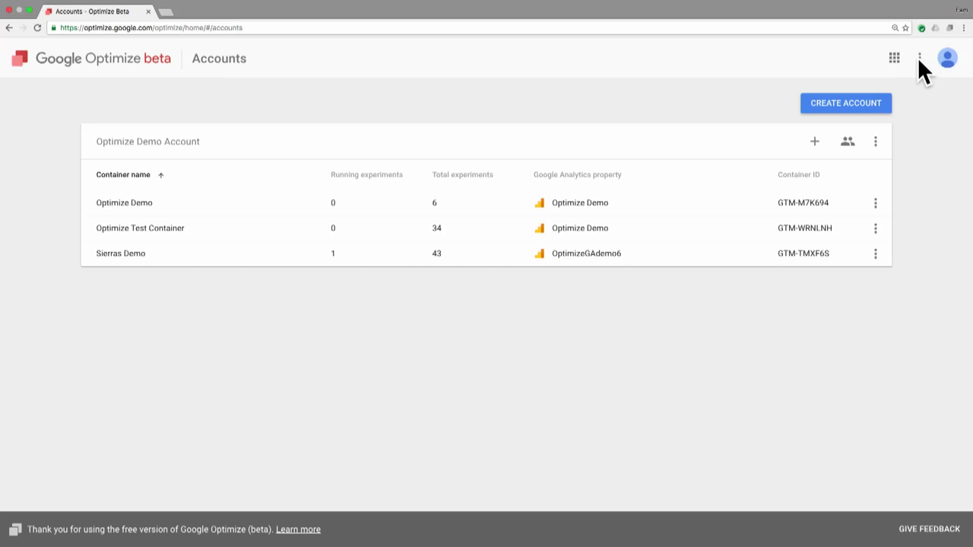
click(920, 59)
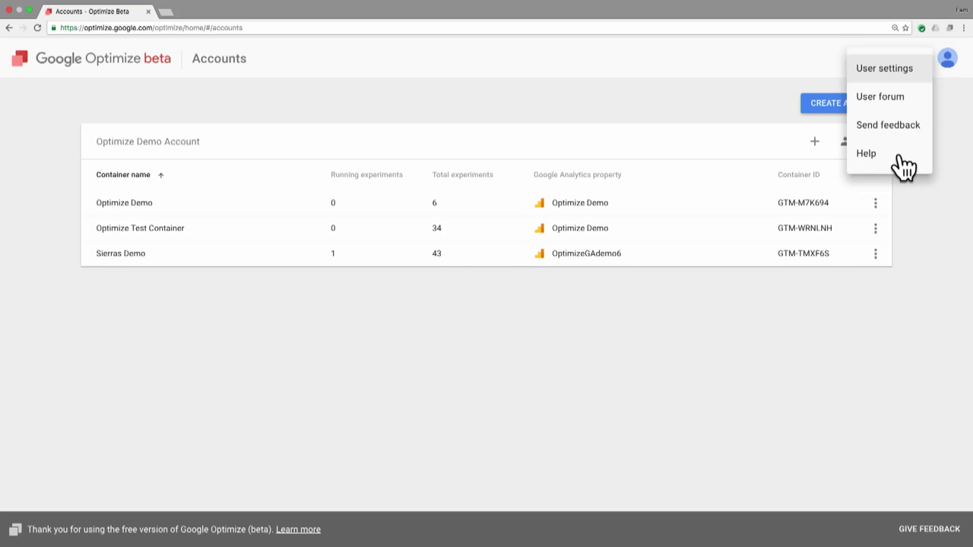
click(918, 190)
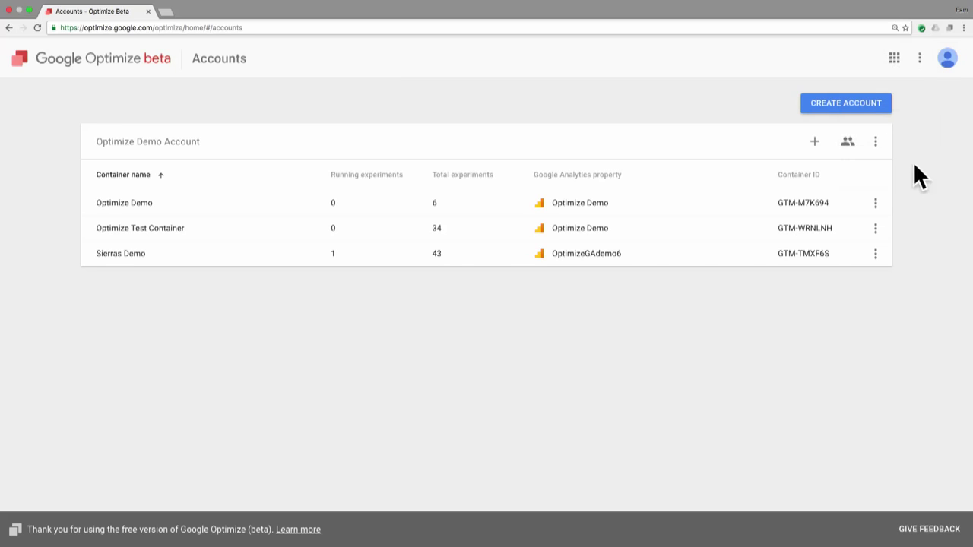
click(894, 59)
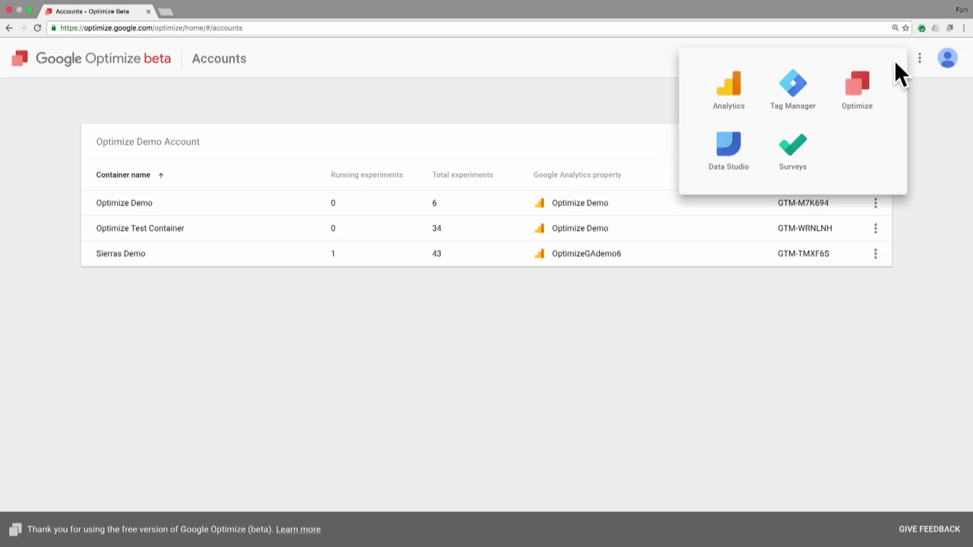
click(933, 99)
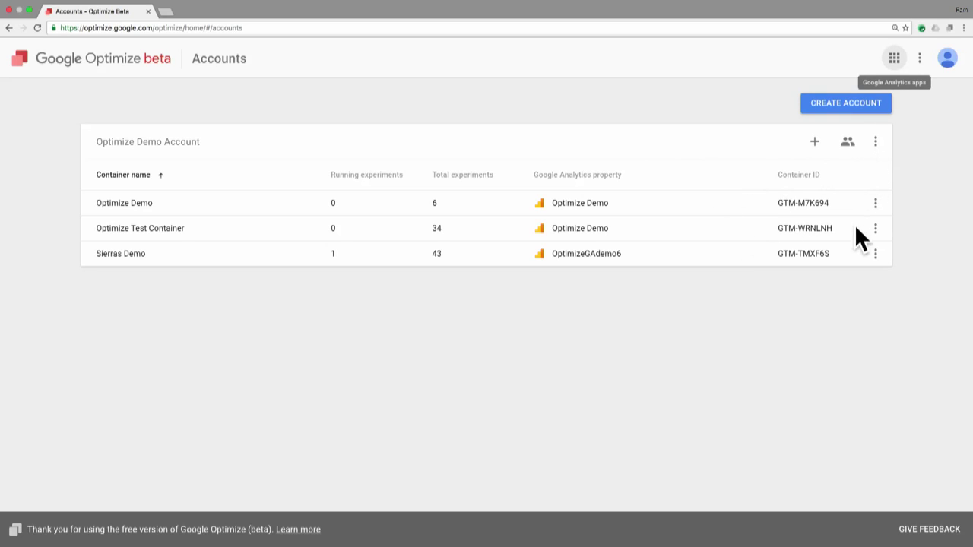
click(875, 142)
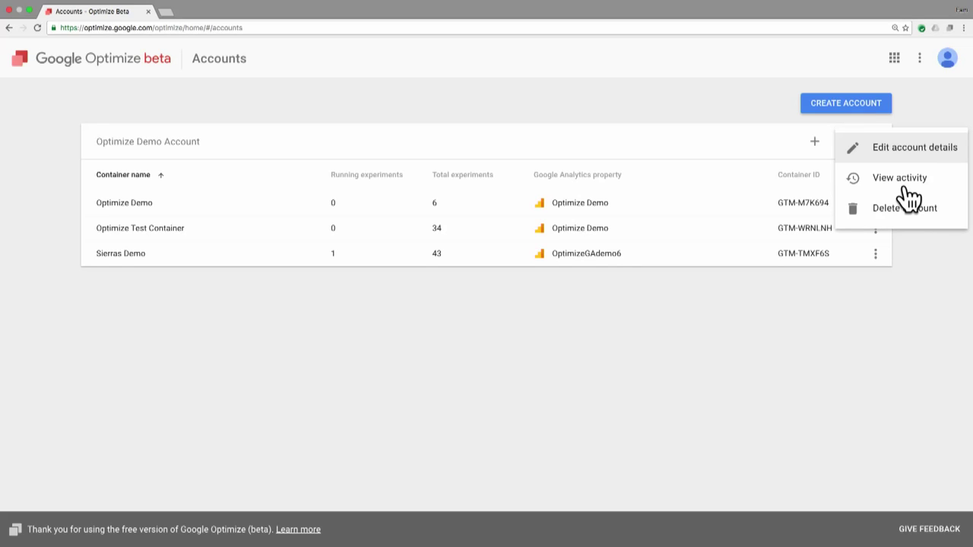
click(922, 260)
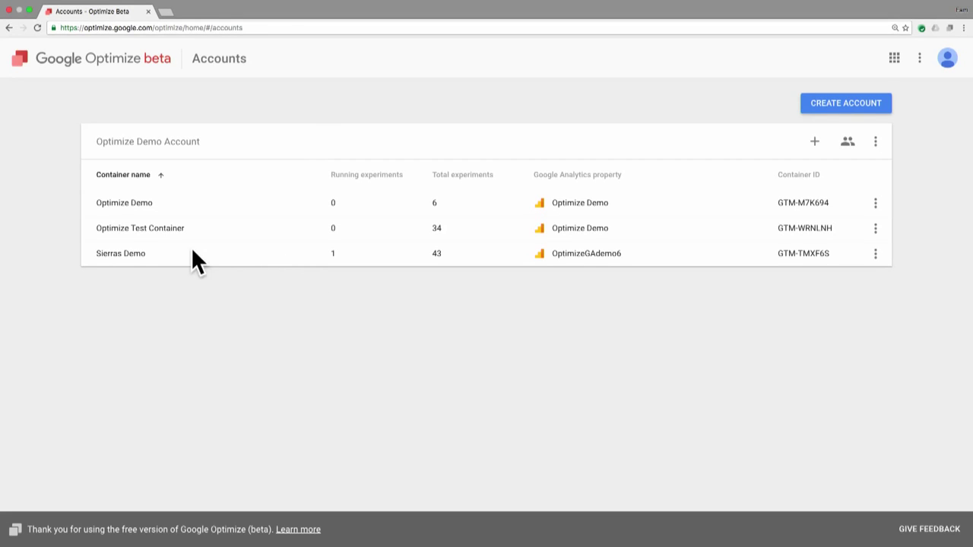
Open the Sierras Demo container and look through its draft, running and ended experiments.
click(132, 254)
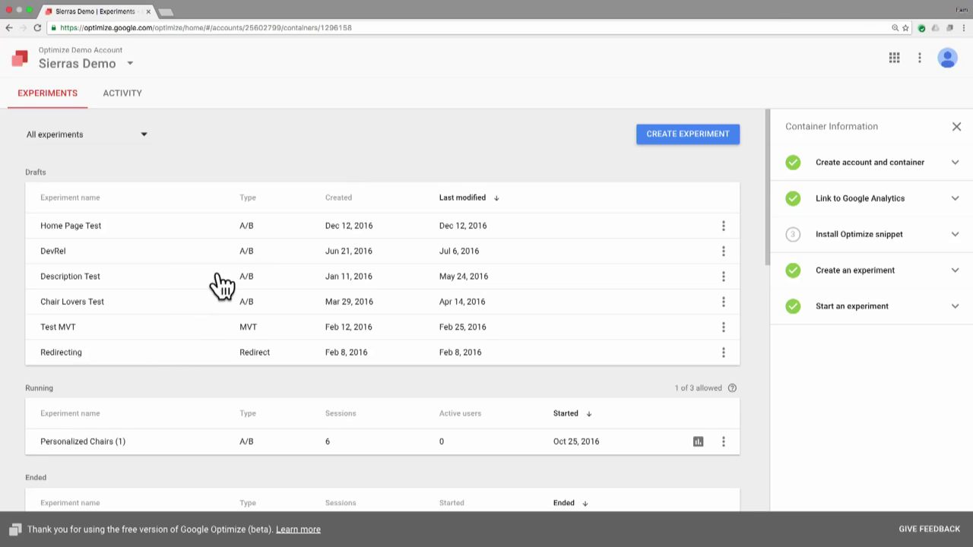
scroll(206, 352, down, 1)
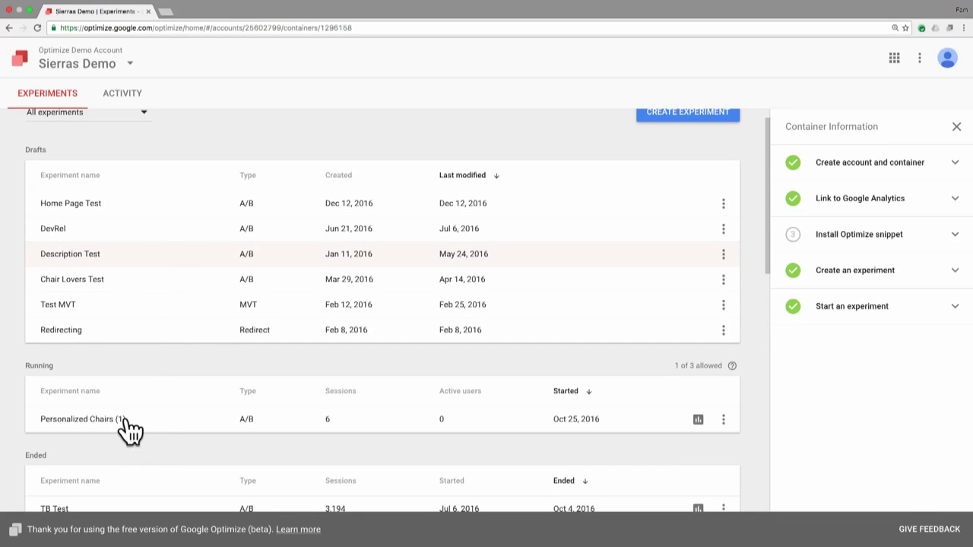
scroll(145, 413, down, 3)
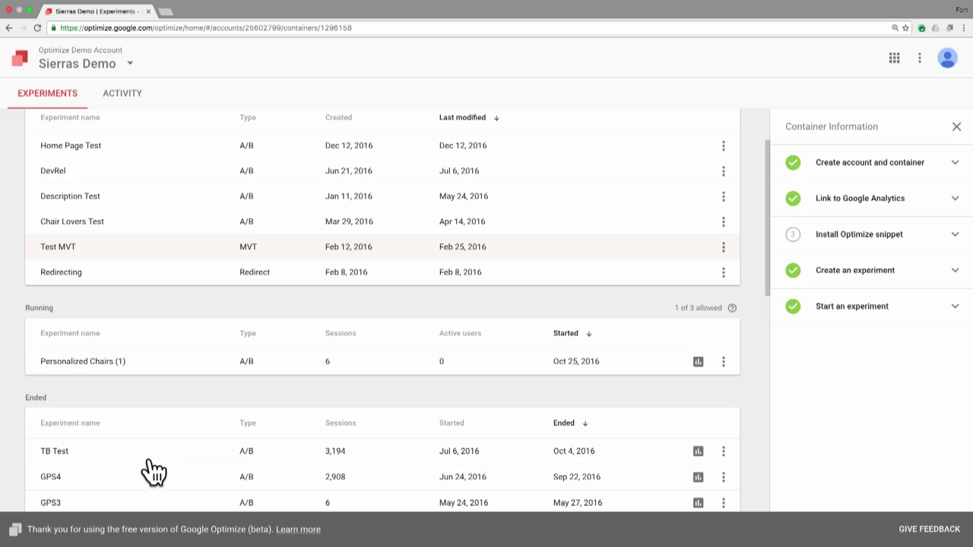
scroll(152, 472, up, 3)
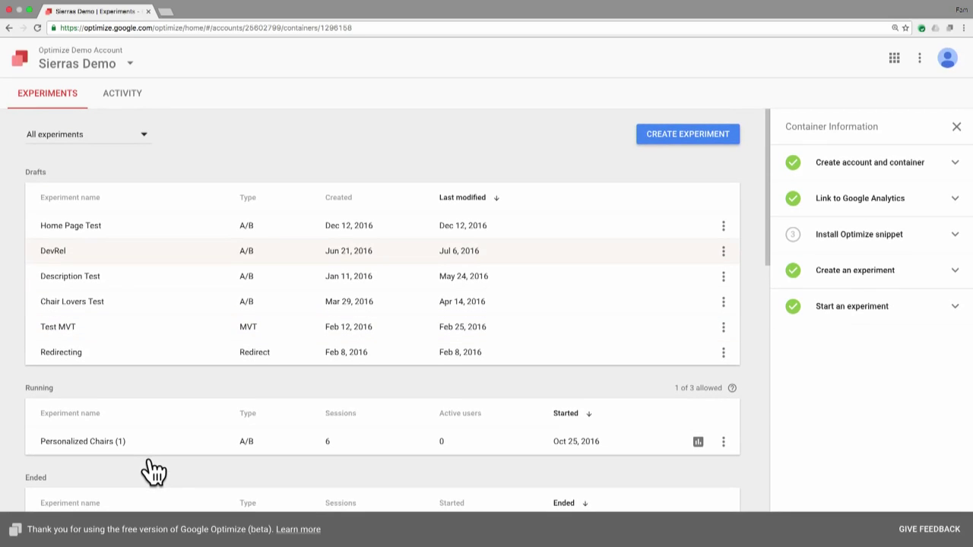
click(129, 67)
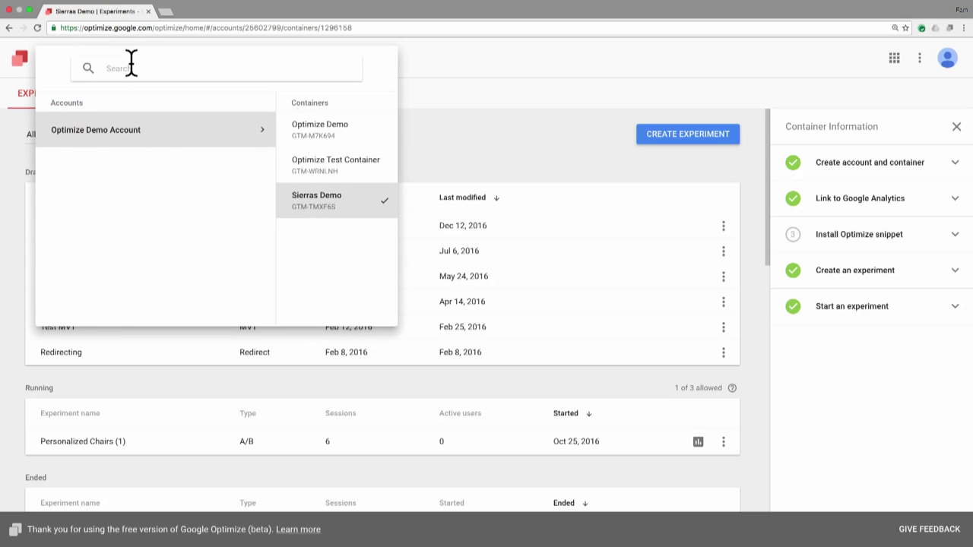
click(432, 73)
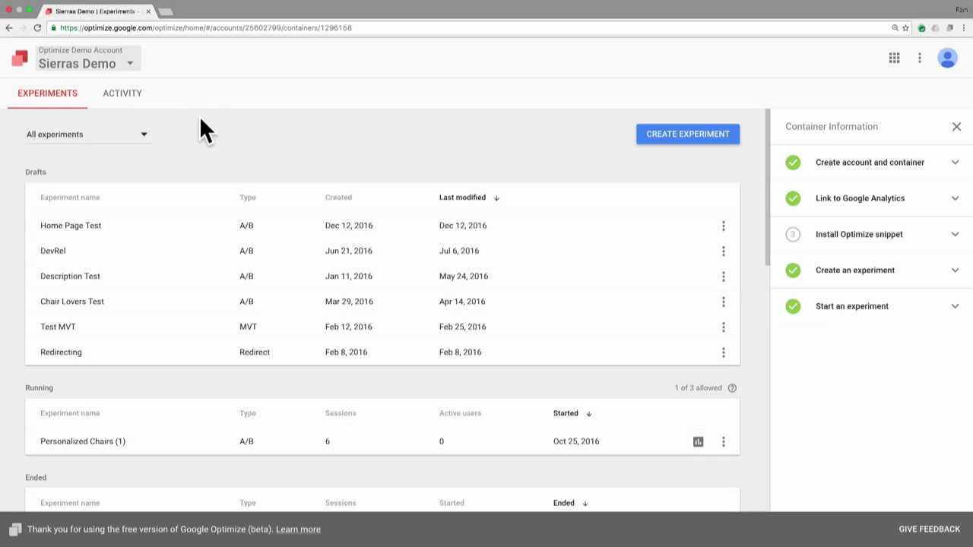
click(139, 143)
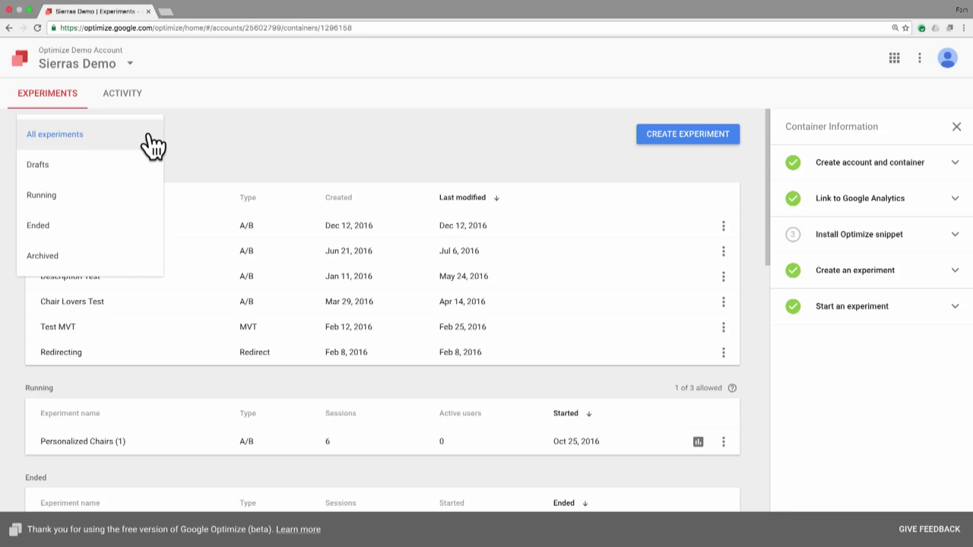
click(202, 137)
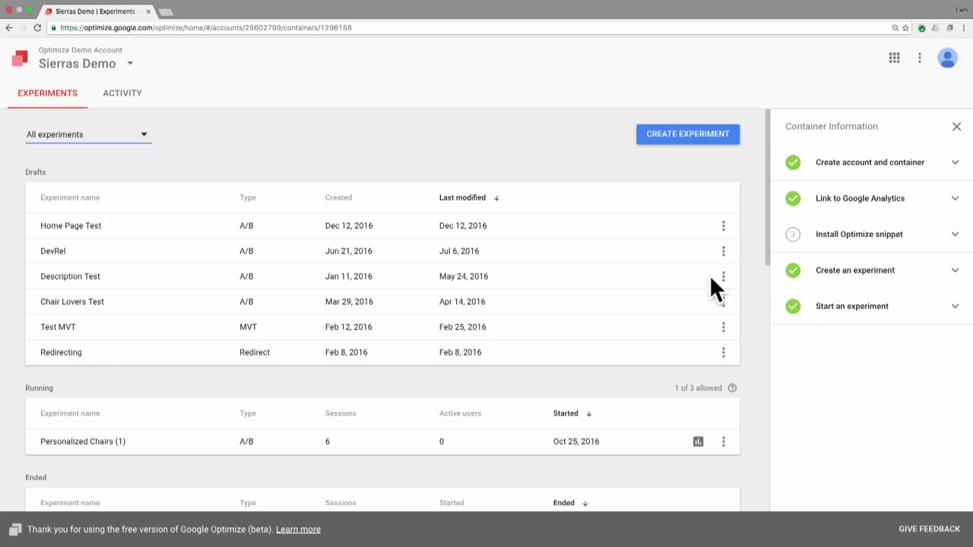
Open the ended experiment TB Test and review its variants and objectives.
scroll(465, 167, down, 2)
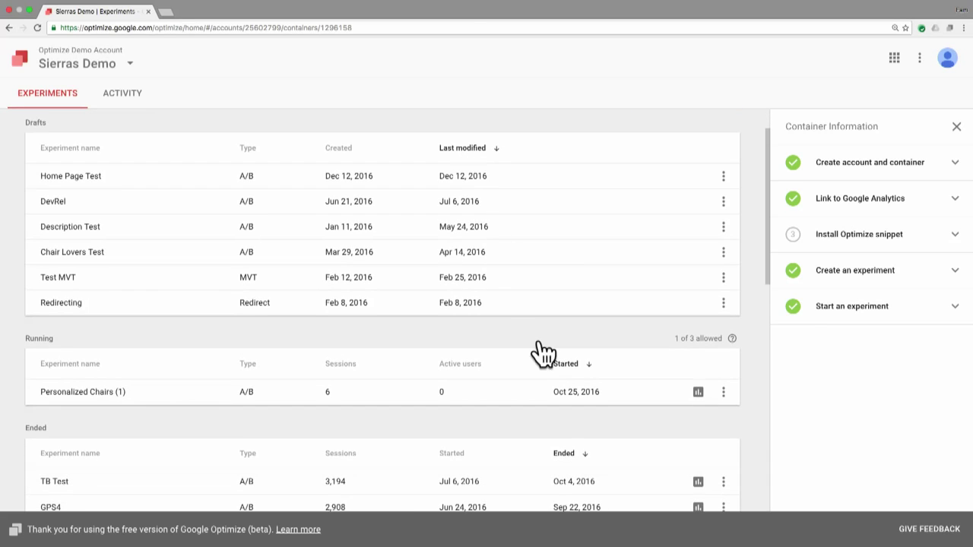
click(173, 487)
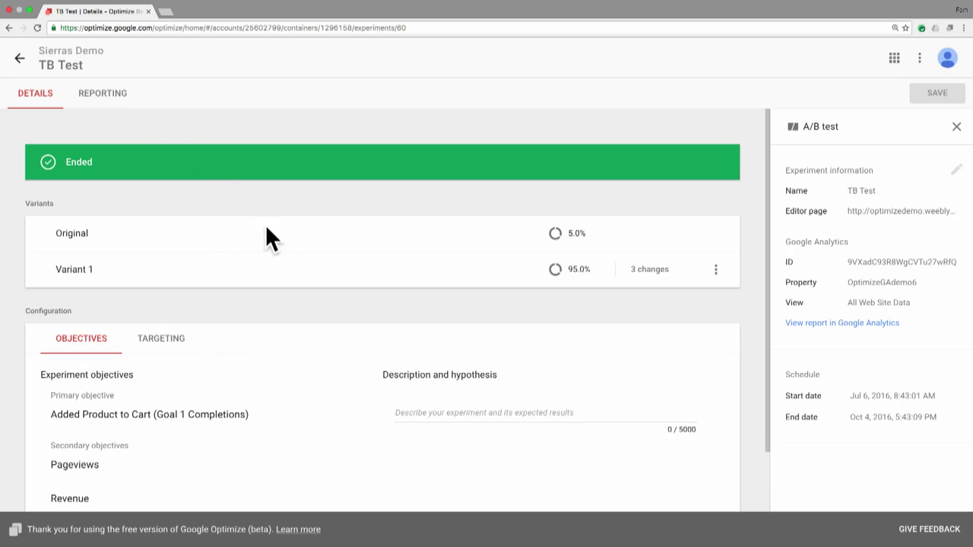
scroll(278, 293, down, 1)
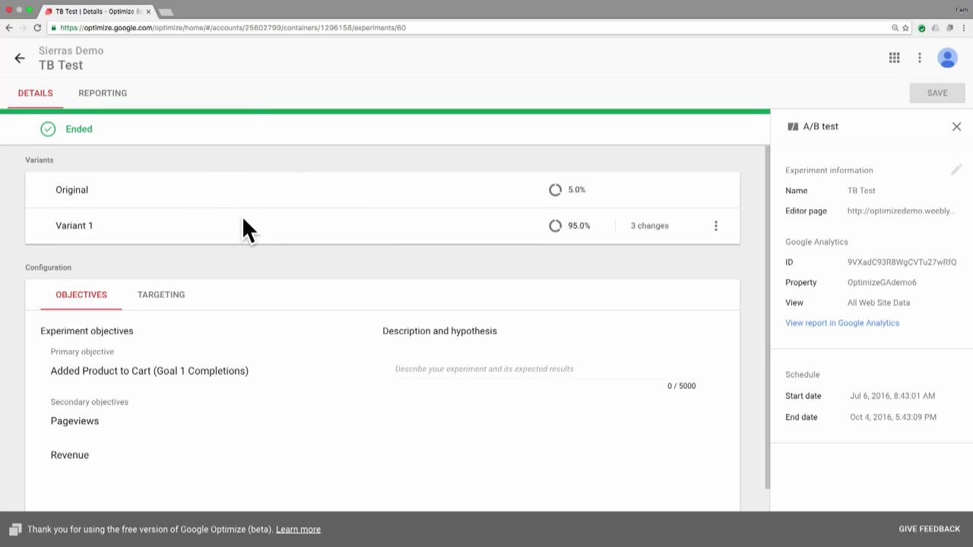
scroll(228, 236, down, 1)
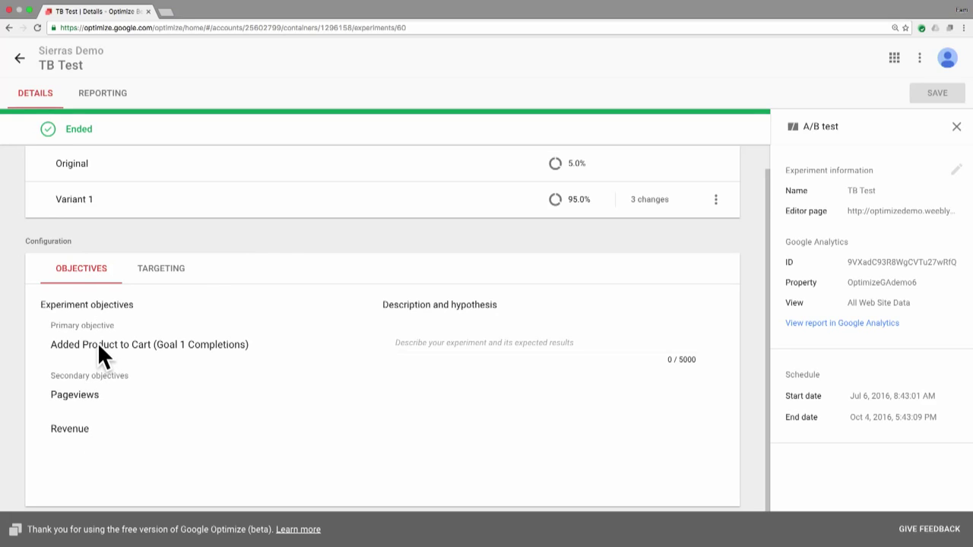
Enter "Hypothesis: We'll find a winner!" as the experiment's description and hypothesis.
click(435, 341)
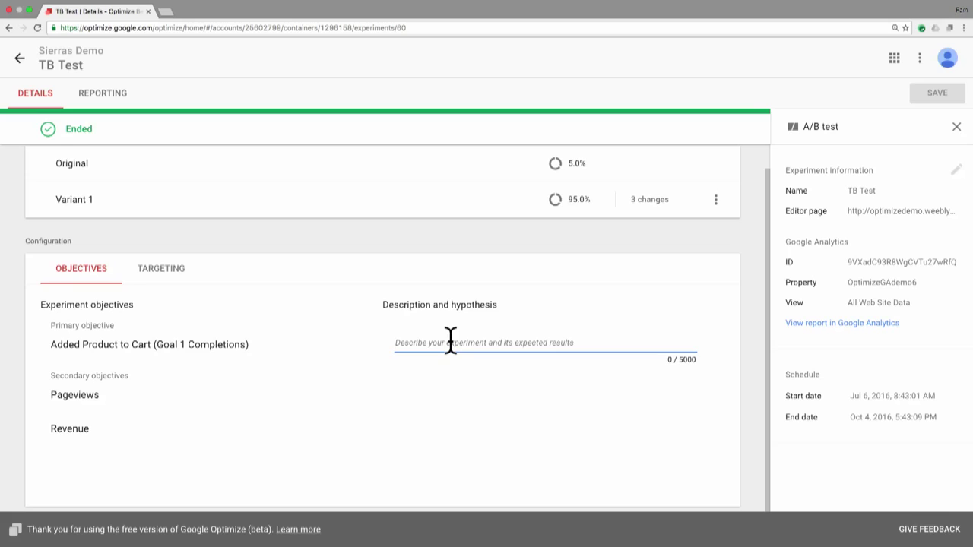
text(Hypoth)
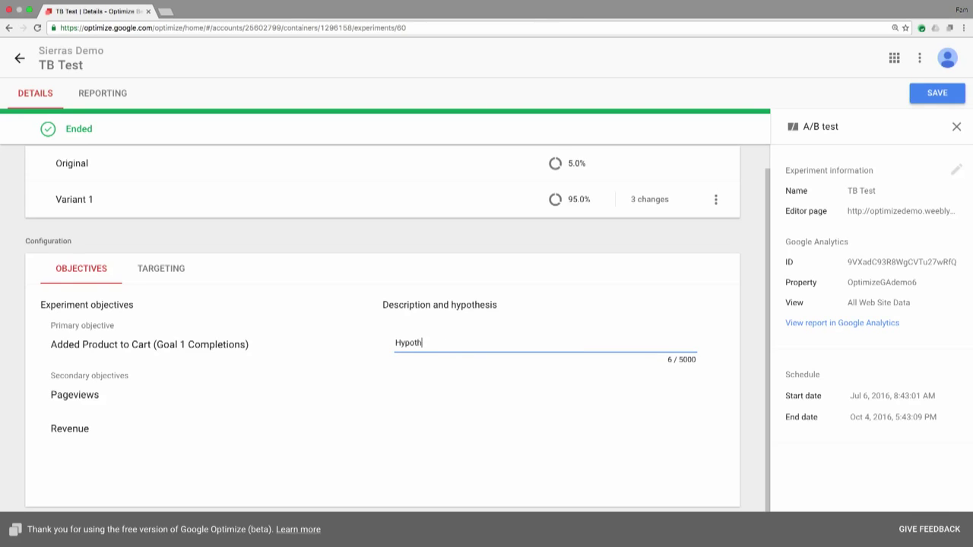
text(esis: We'll find a winner!)
click(302, 299)
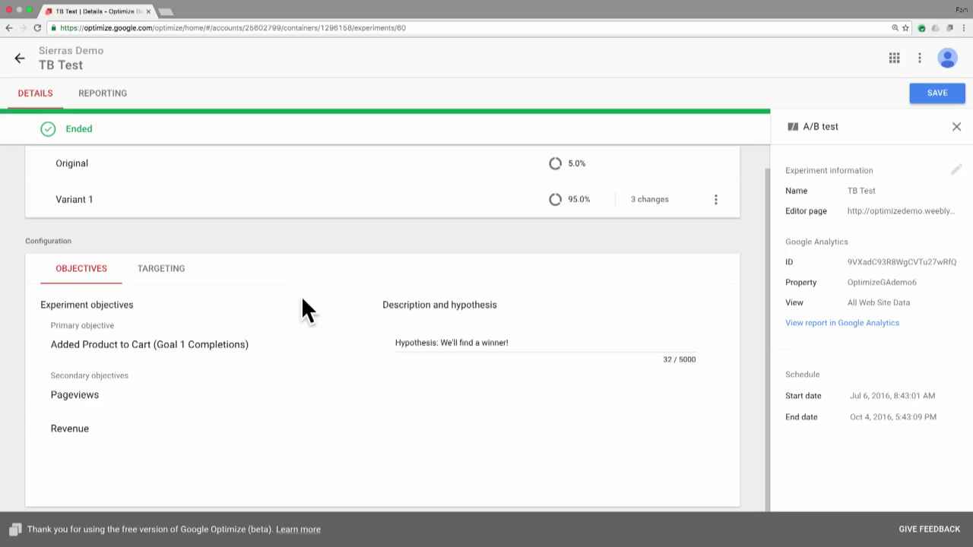
Examine TB Test's targeting settings, including visitor percentage, variant weighting and the URL condition.
click(176, 272)
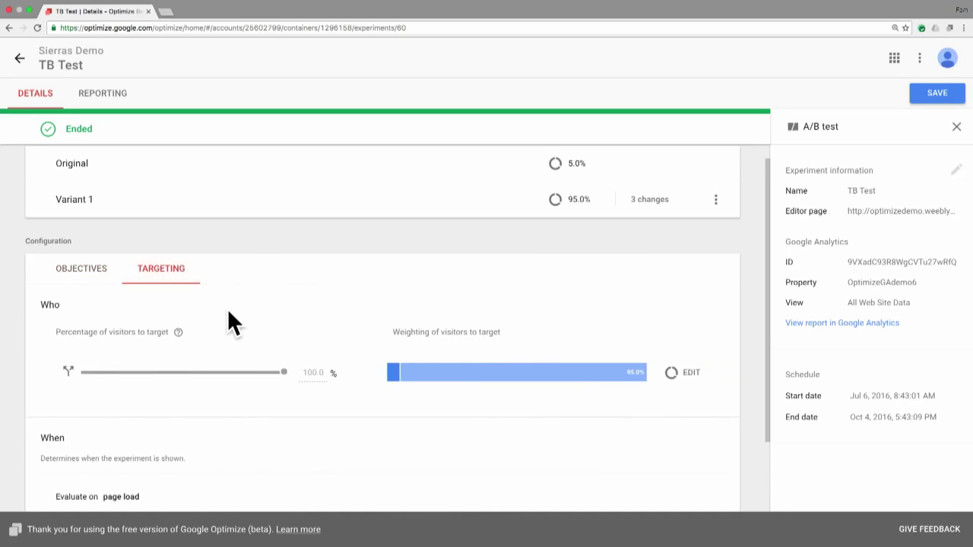
scroll(227, 308, down, 2)
mouse_move(157, 303)
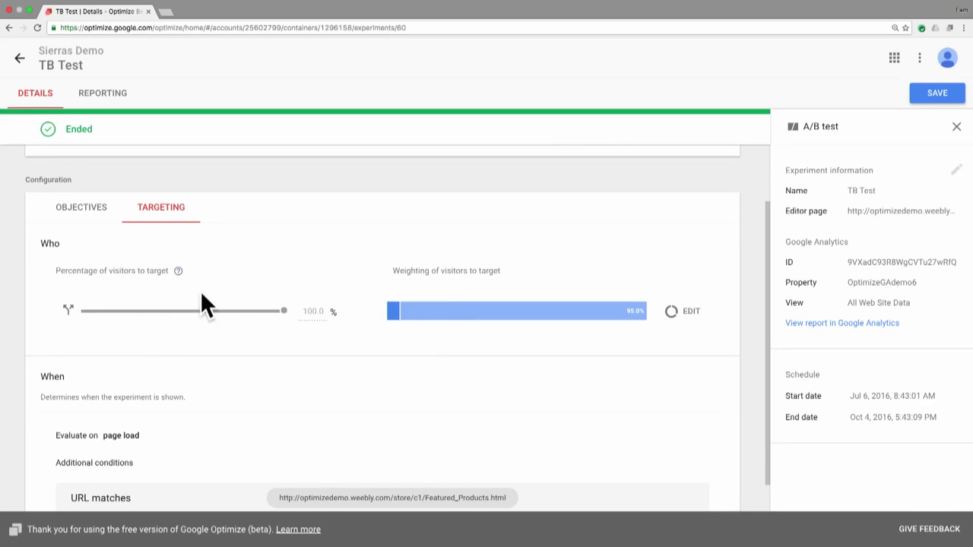
scroll(423, 334, down, 1)
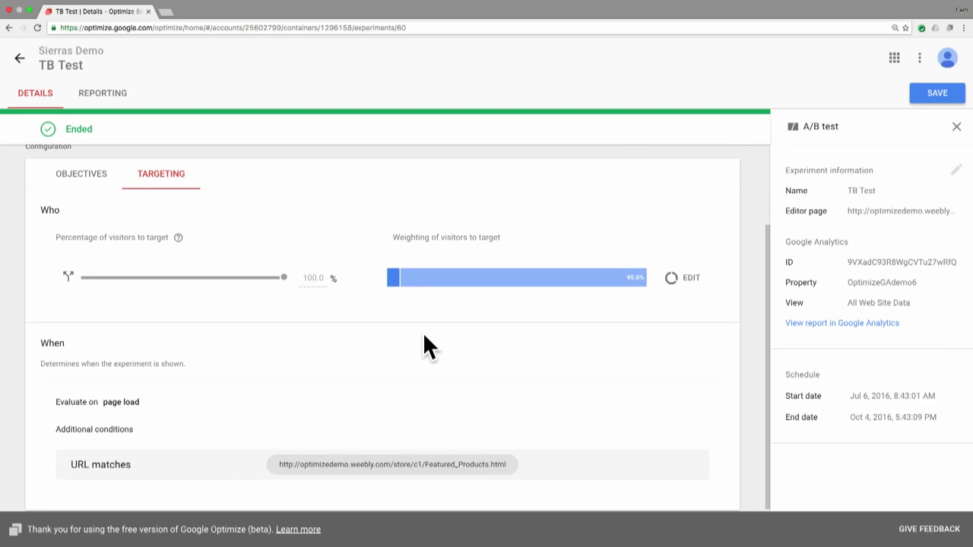
scroll(423, 336, down, 1)
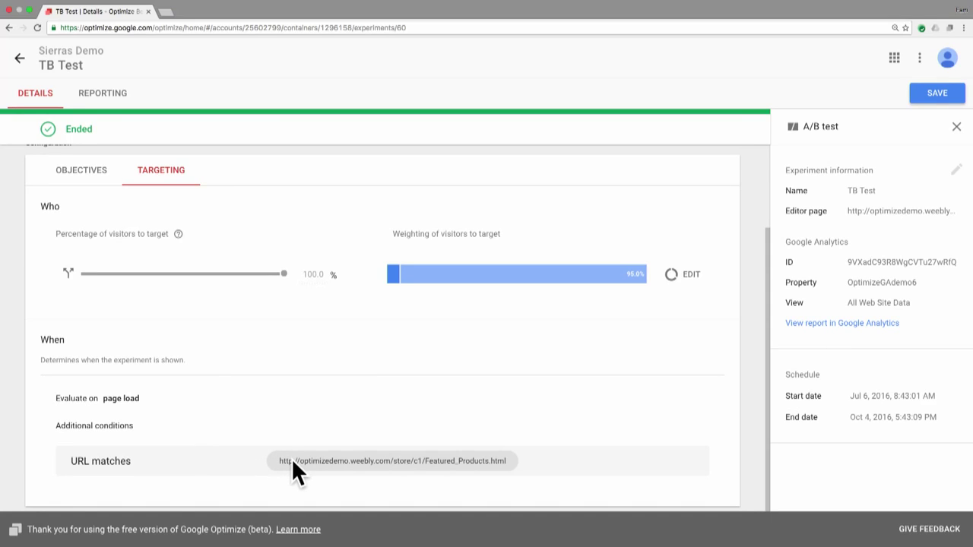
Open Variant 1 of TB Test in the visual page editor.
scroll(293, 461, up, 5)
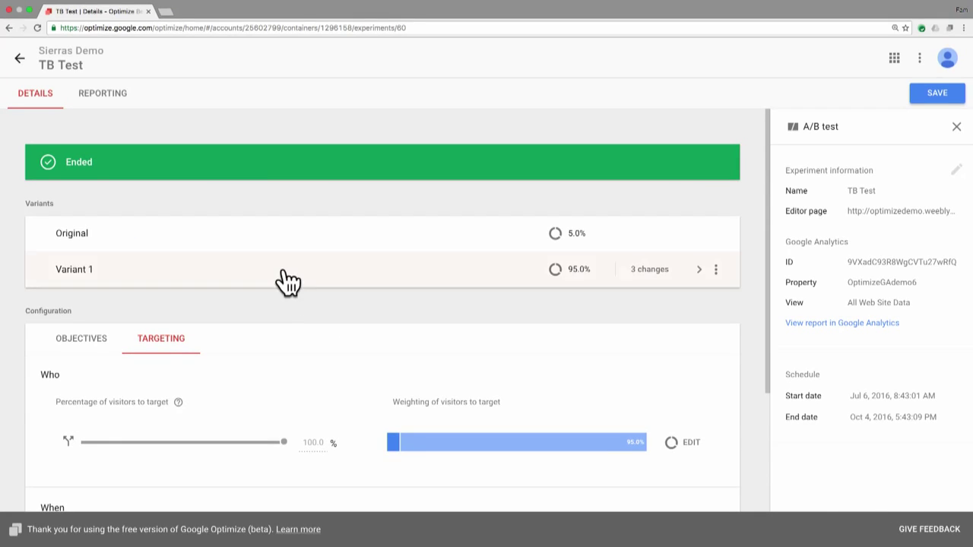
click(282, 270)
click(533, 318)
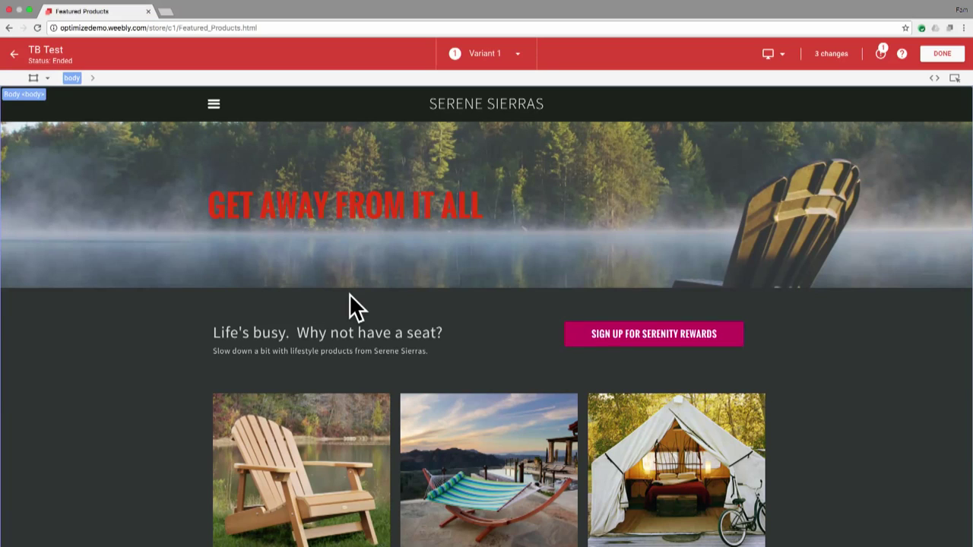
Inspect the "GET AWAY FROM IT ALL" heading and the banner container as page elements, and finish editing the variant.
click(365, 203)
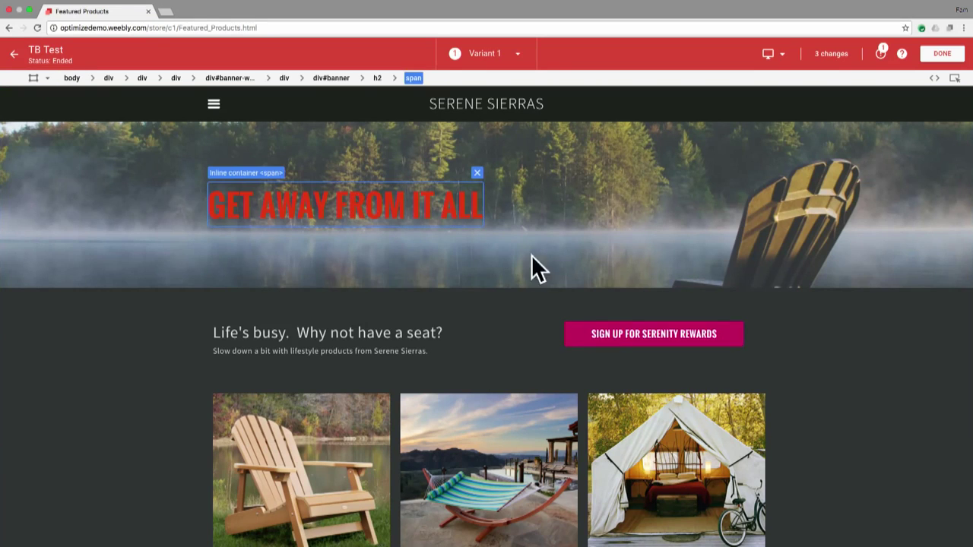
click(540, 114)
click(576, 135)
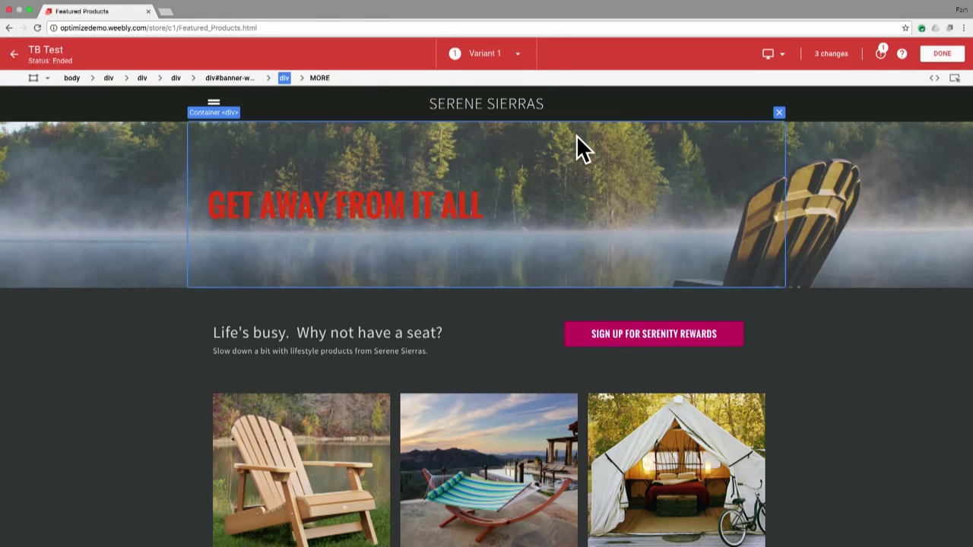
right_click(576, 135)
click(571, 138)
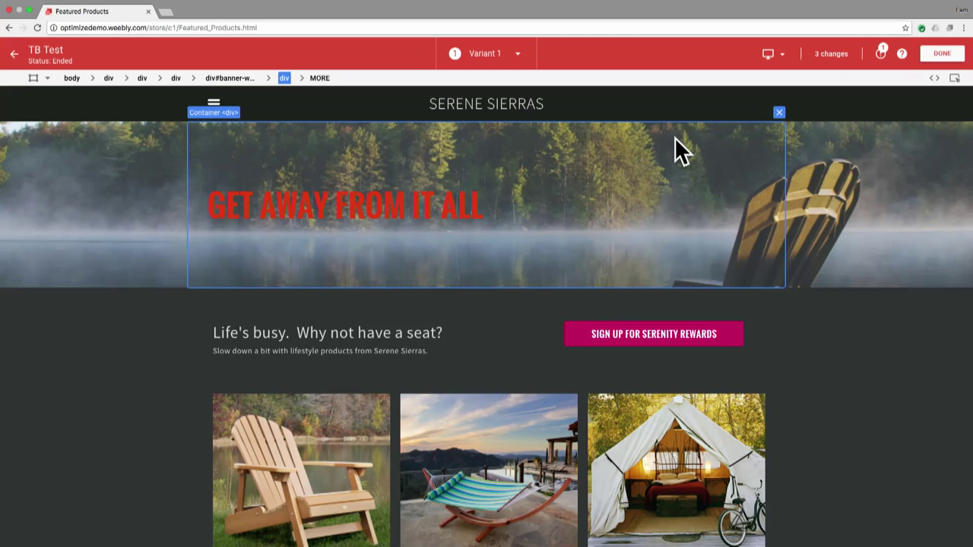
click(936, 53)
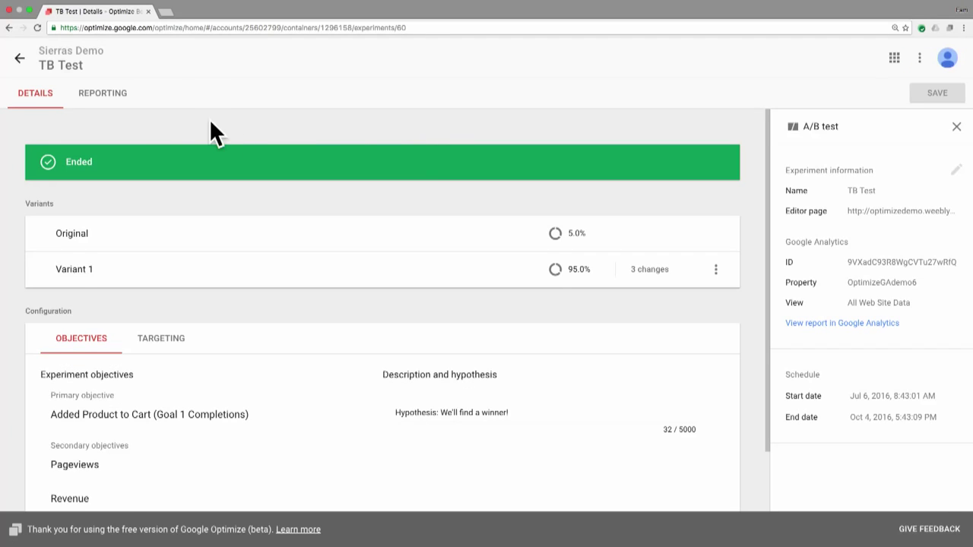
Open TB Test's reporting and examine the experiment sessions, improvement overview and conversion rate over time.
click(101, 93)
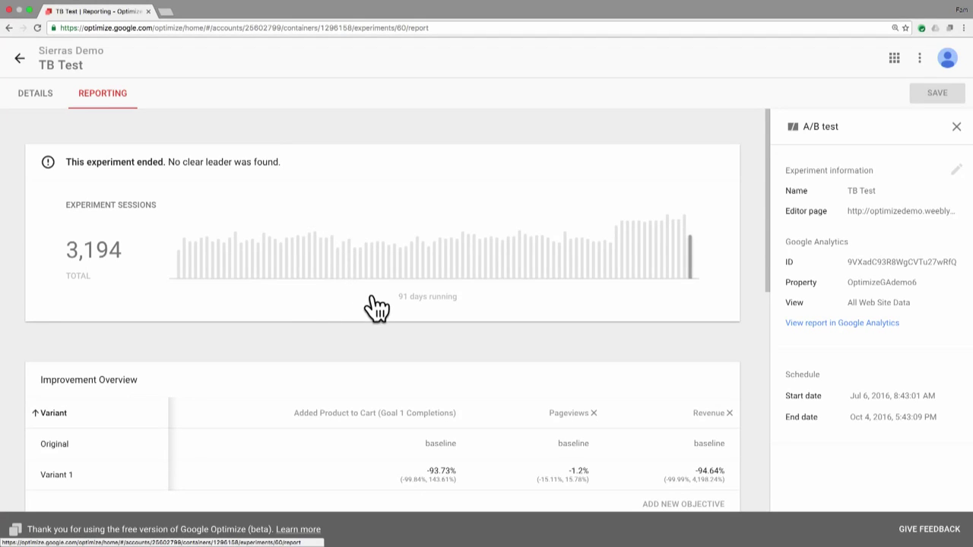
scroll(378, 314, down, 1)
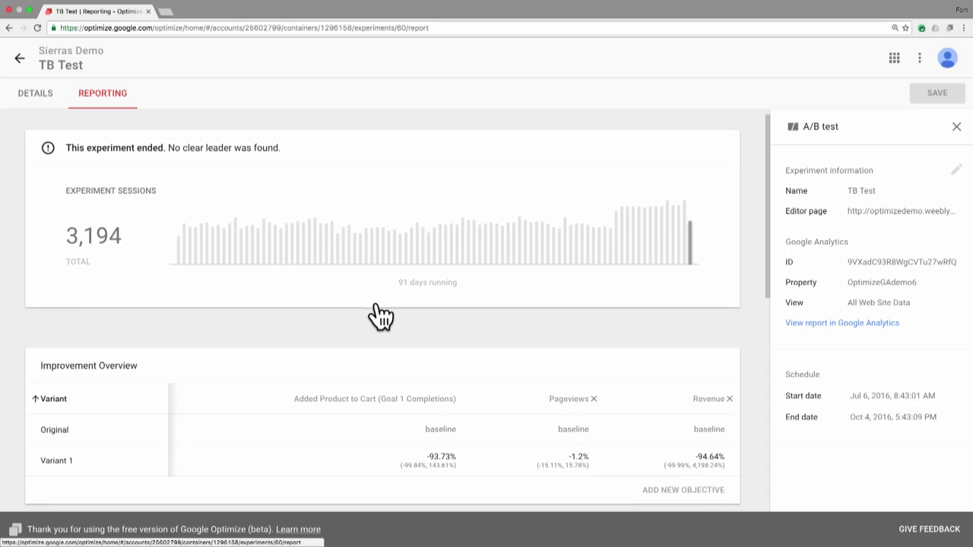
scroll(378, 314, down, 5)
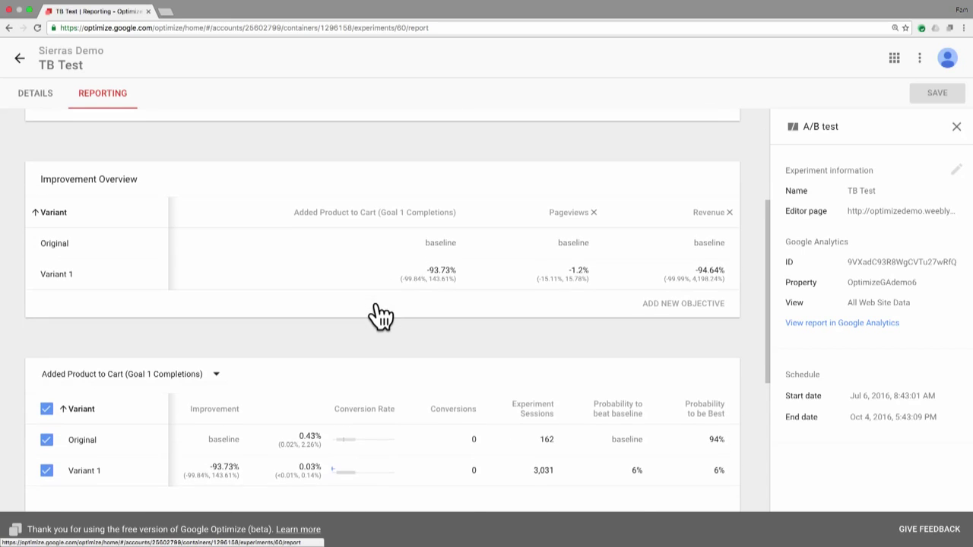
scroll(380, 316, down, 1)
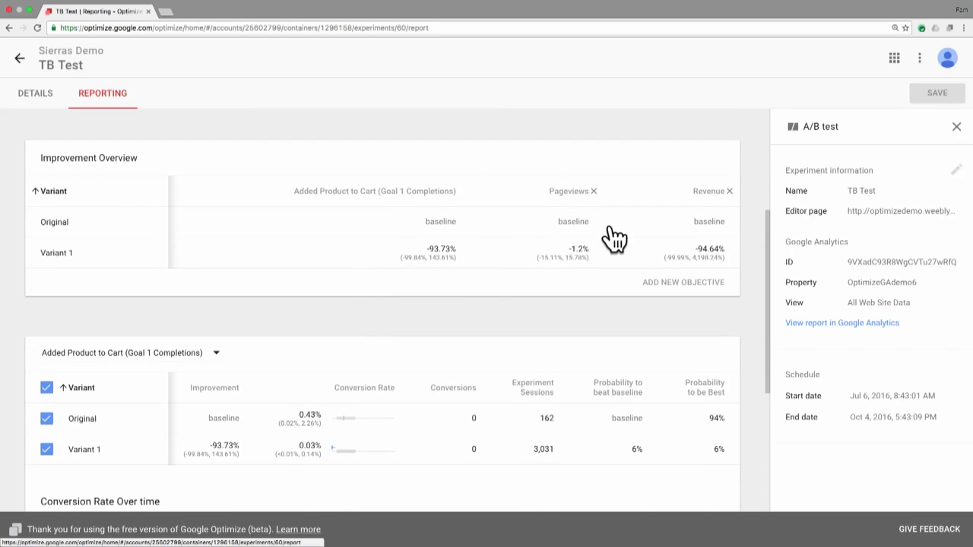
scroll(519, 318, down, 7)
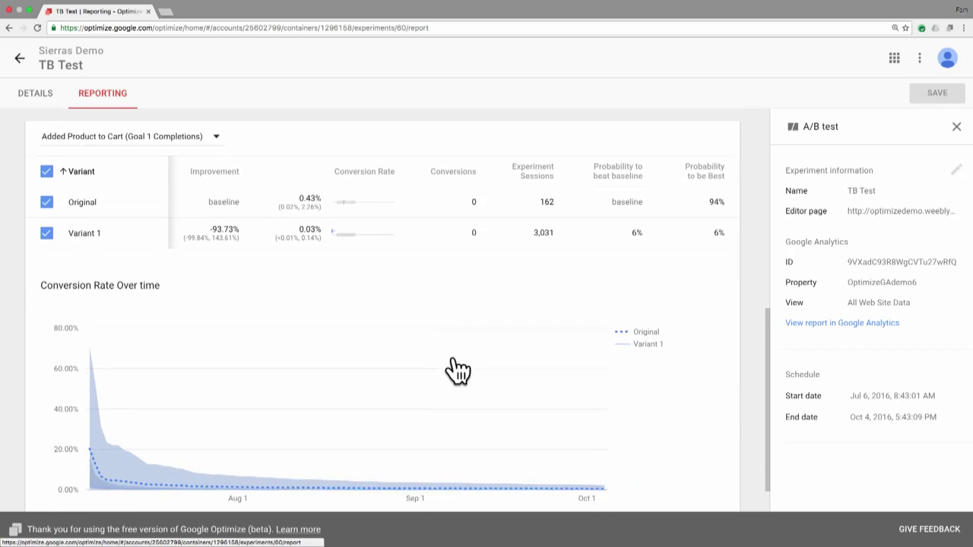
scroll(441, 357, up, 1)
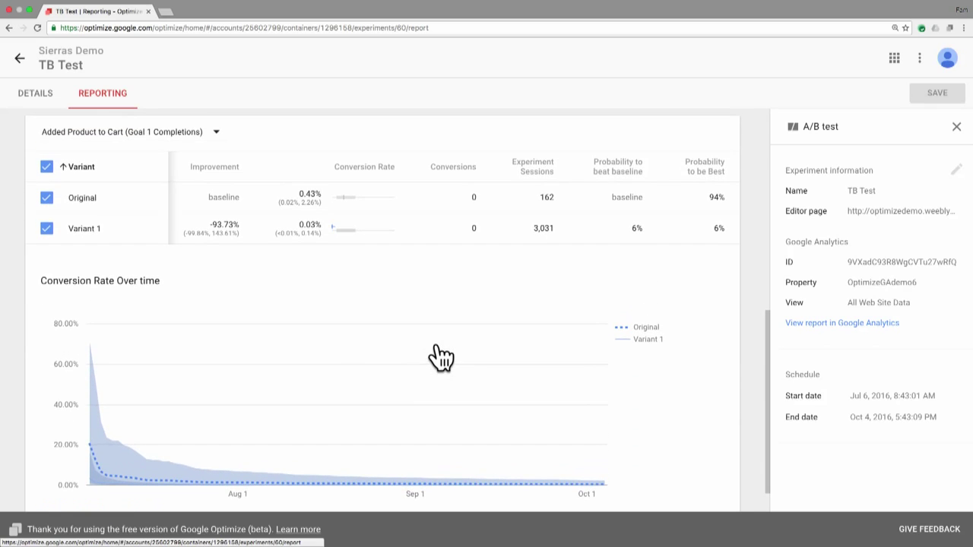